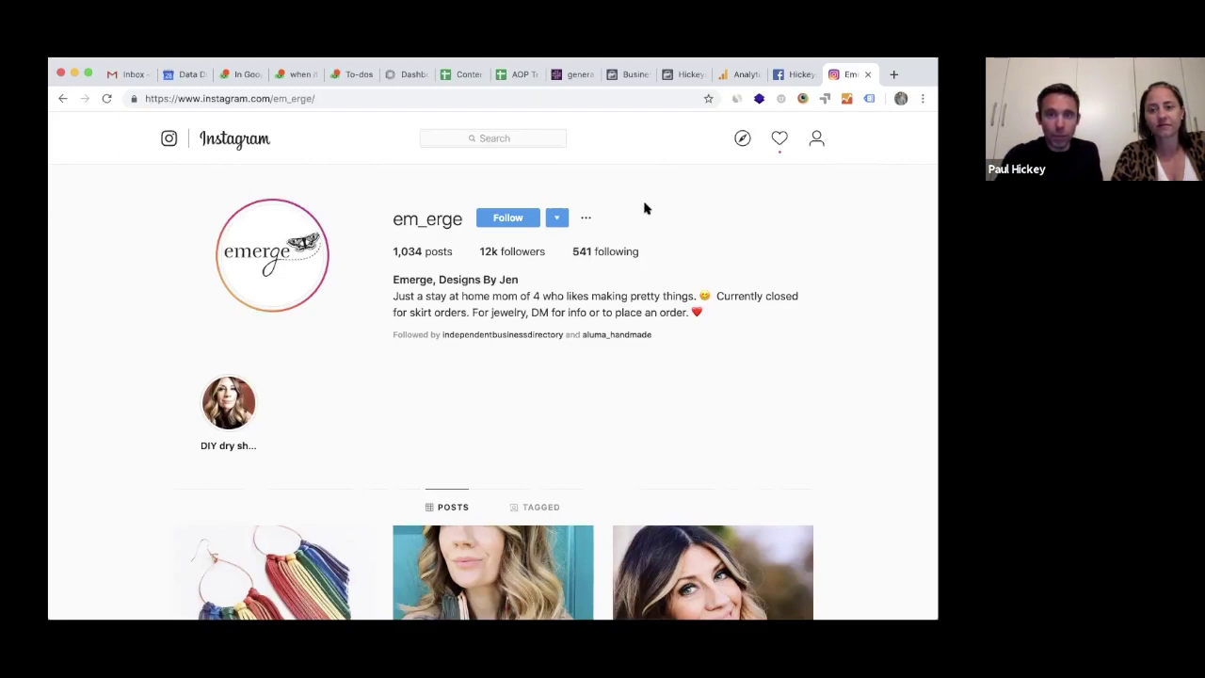
Switch to Google Analytics and run the suggested "Top search terms" insight from the search suggestions
click(730, 77)
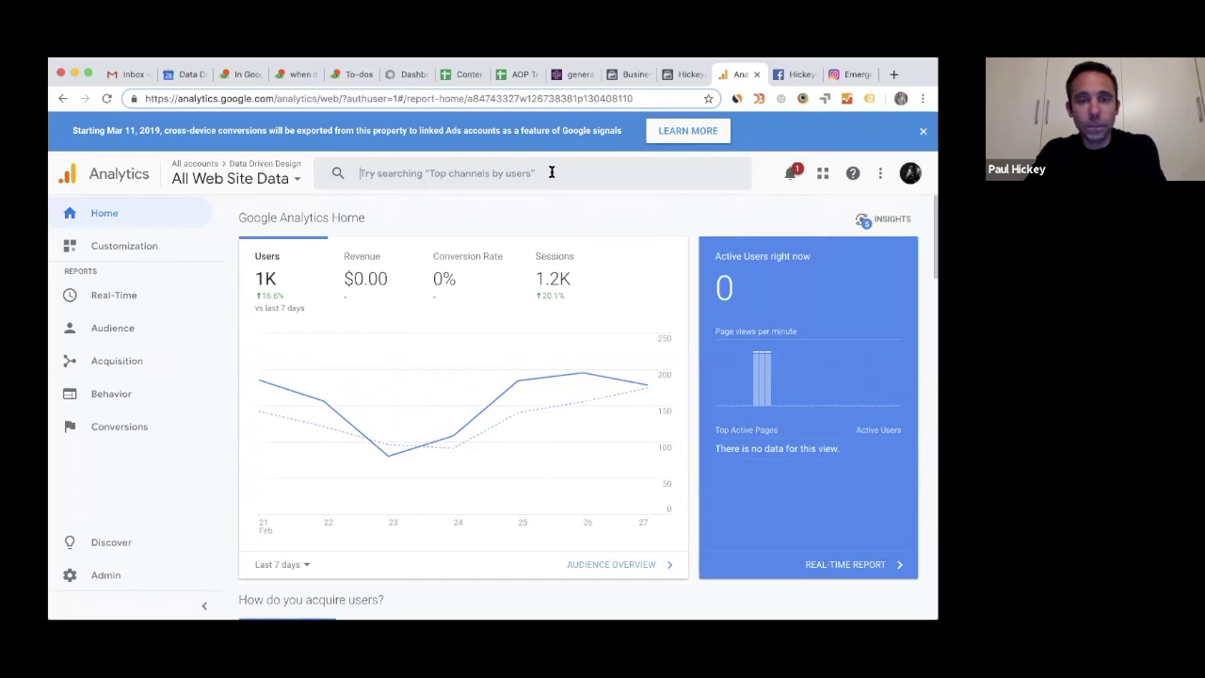
click(551, 172)
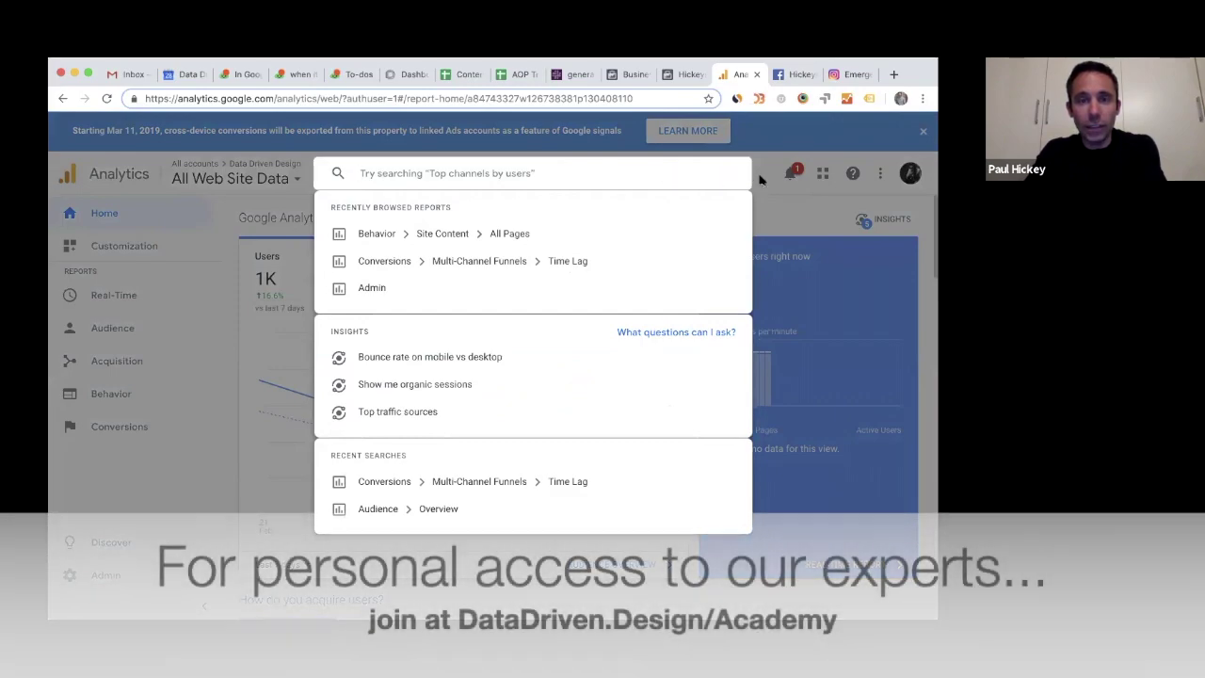
click(763, 179)
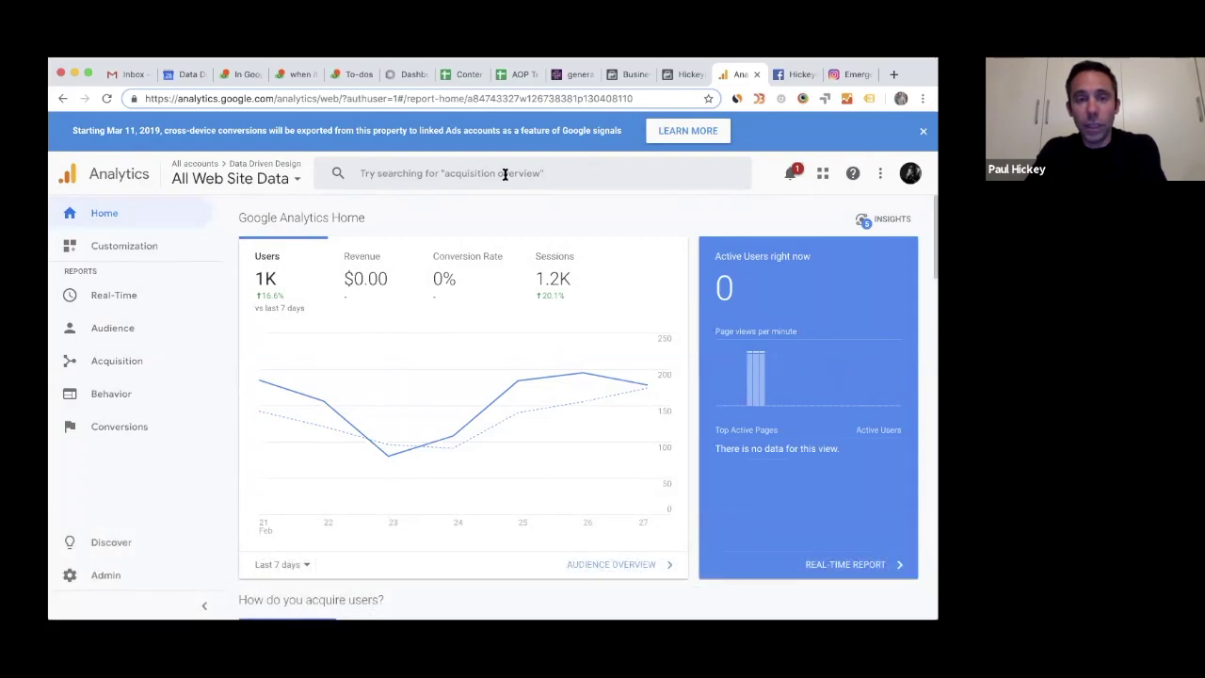
click(513, 173)
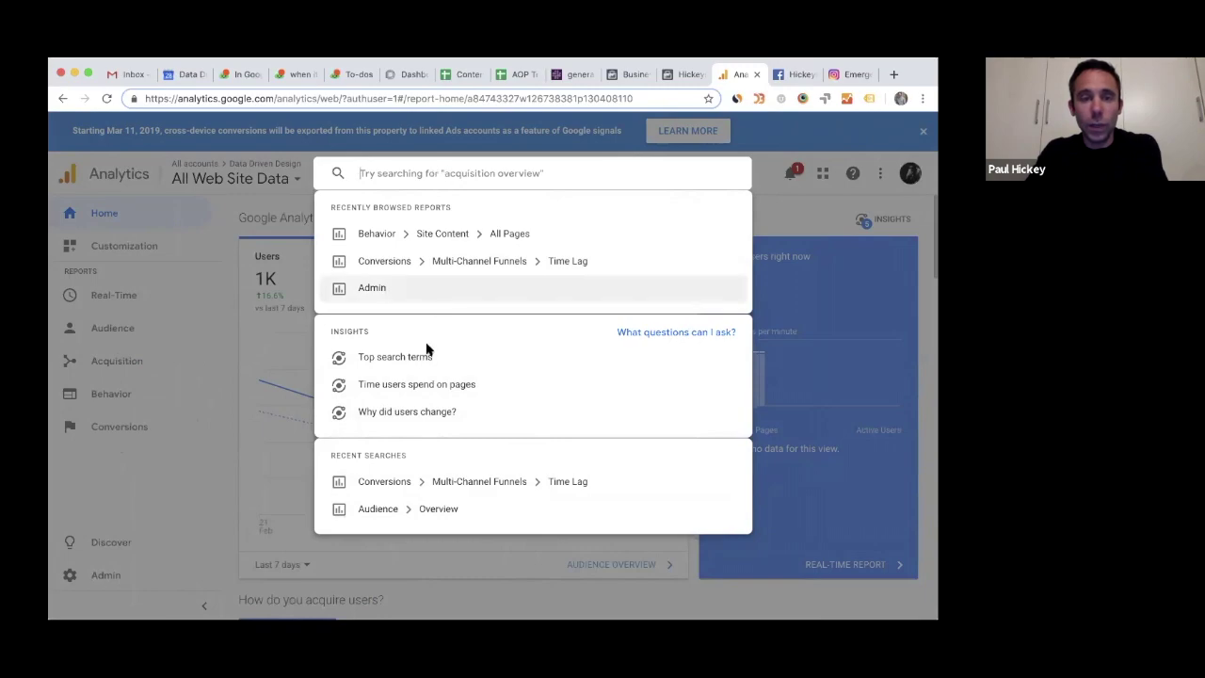
click(395, 357)
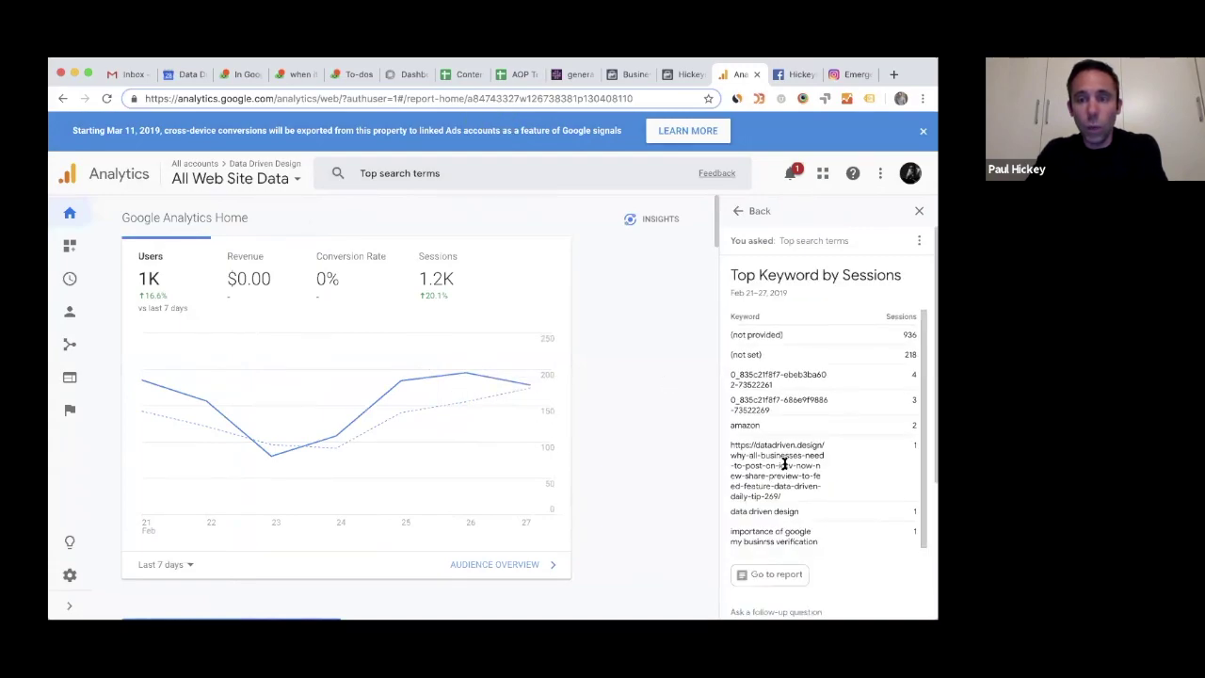
Review the Top Keyword by Sessions answer and its follow-up questions, and open the related full report
scroll(783, 489, down, 2)
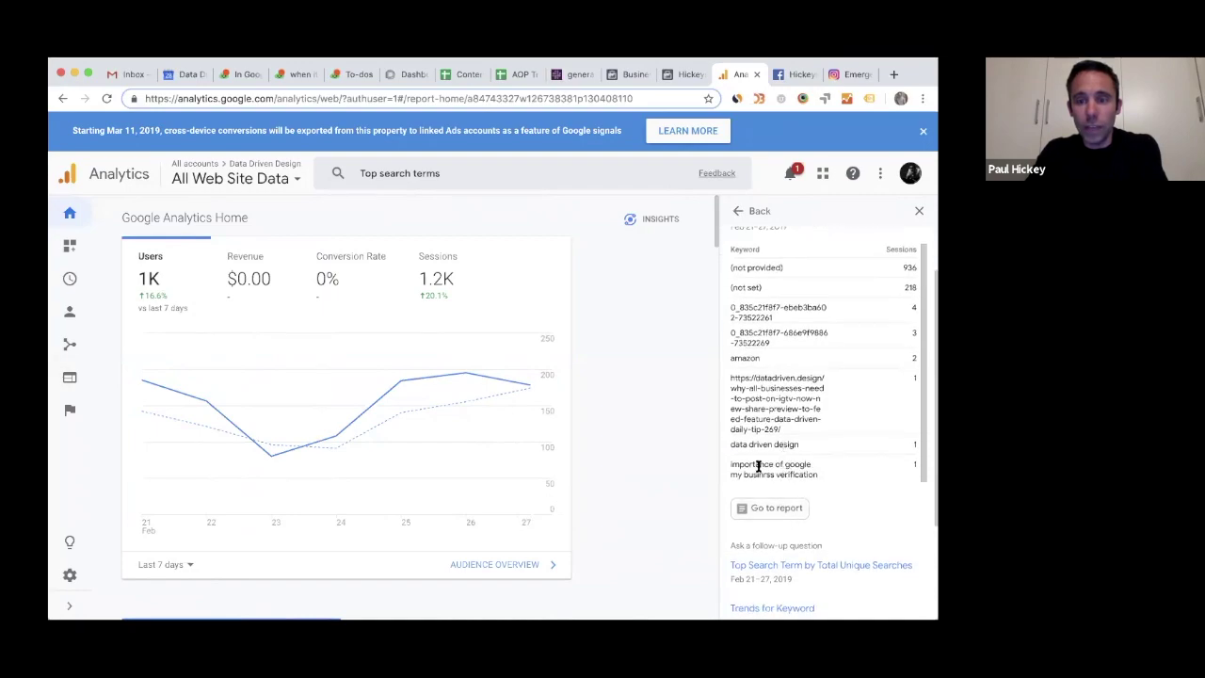
scroll(794, 471, down, 1)
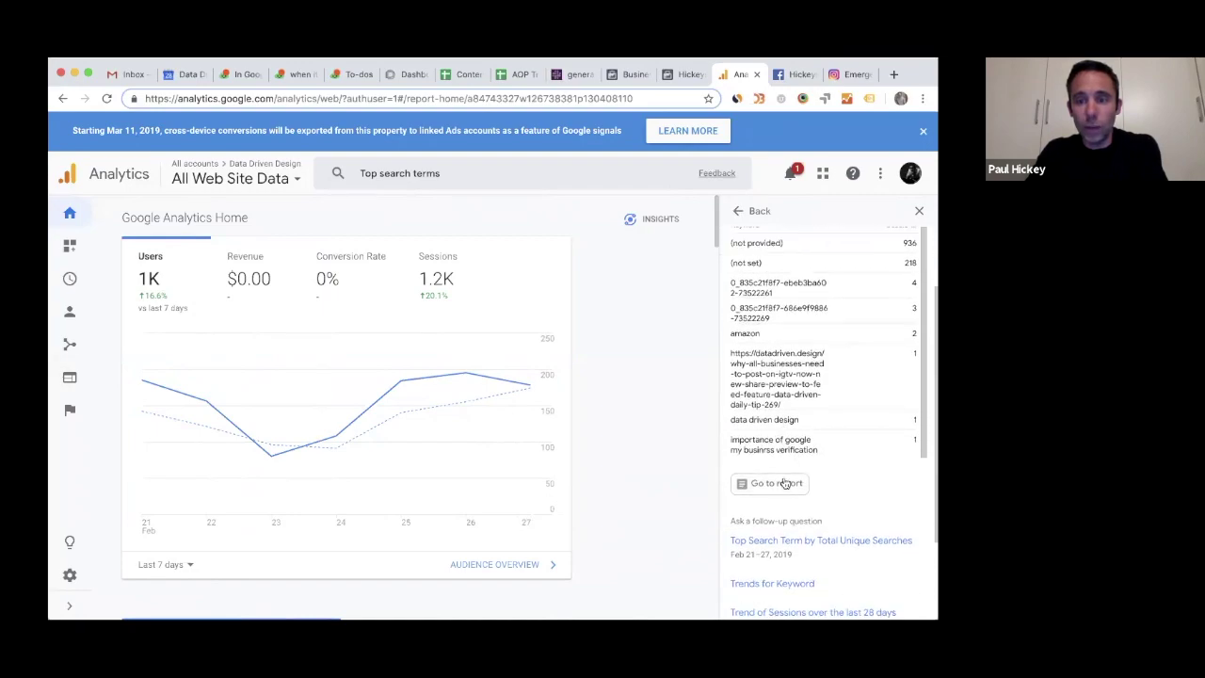
scroll(785, 485, up, 2)
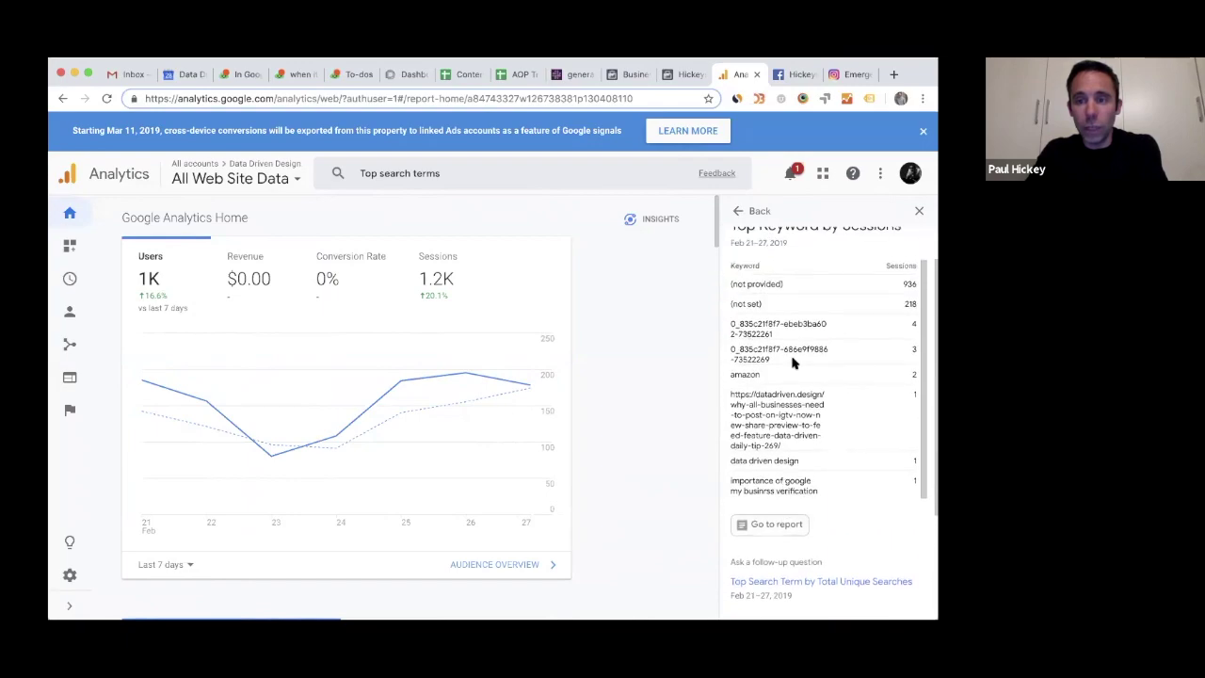
scroll(781, 405, down, 4)
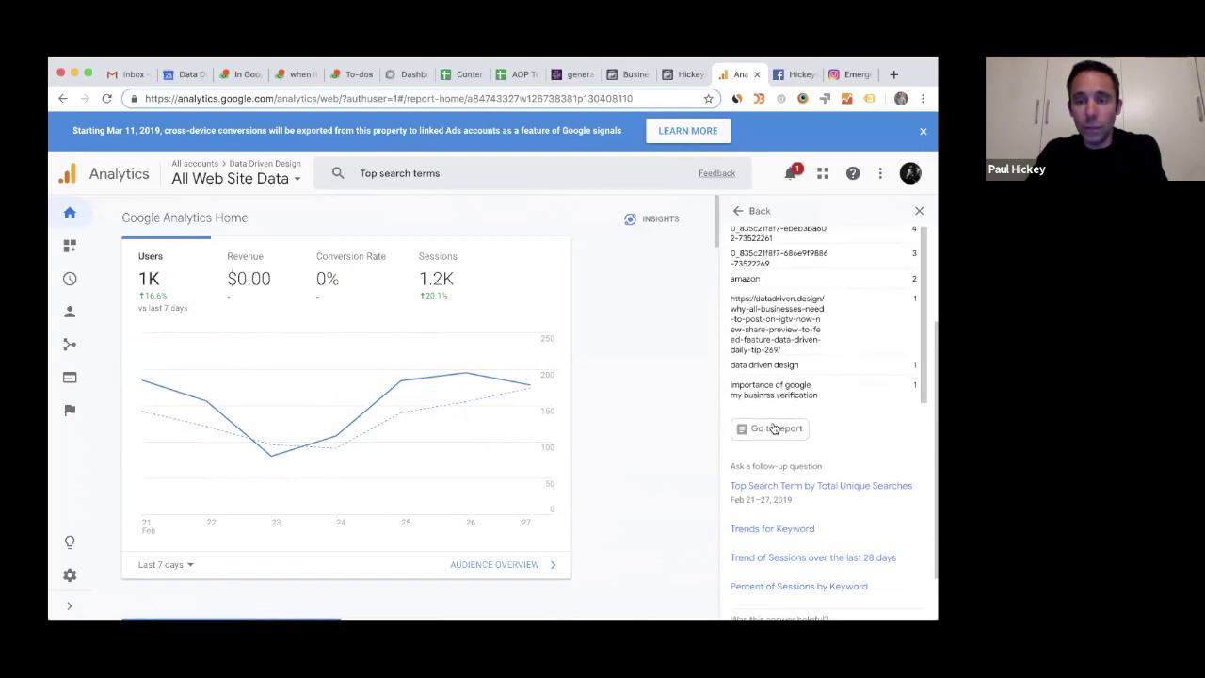
click(774, 428)
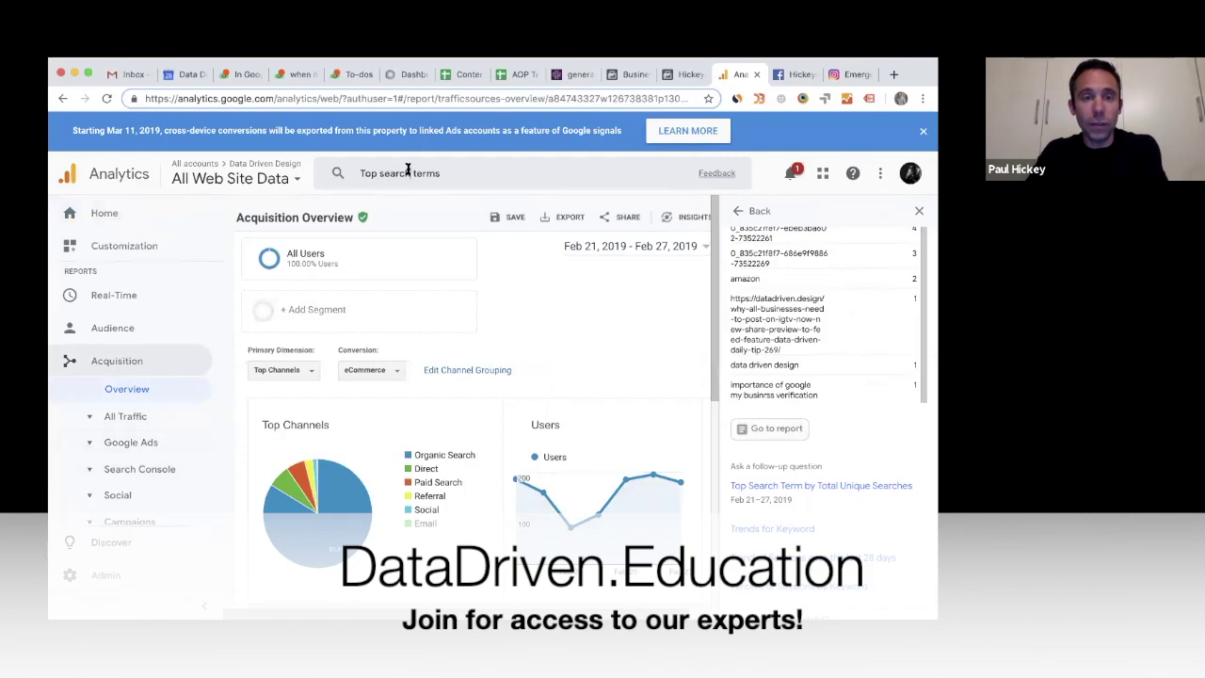
click(438, 173)
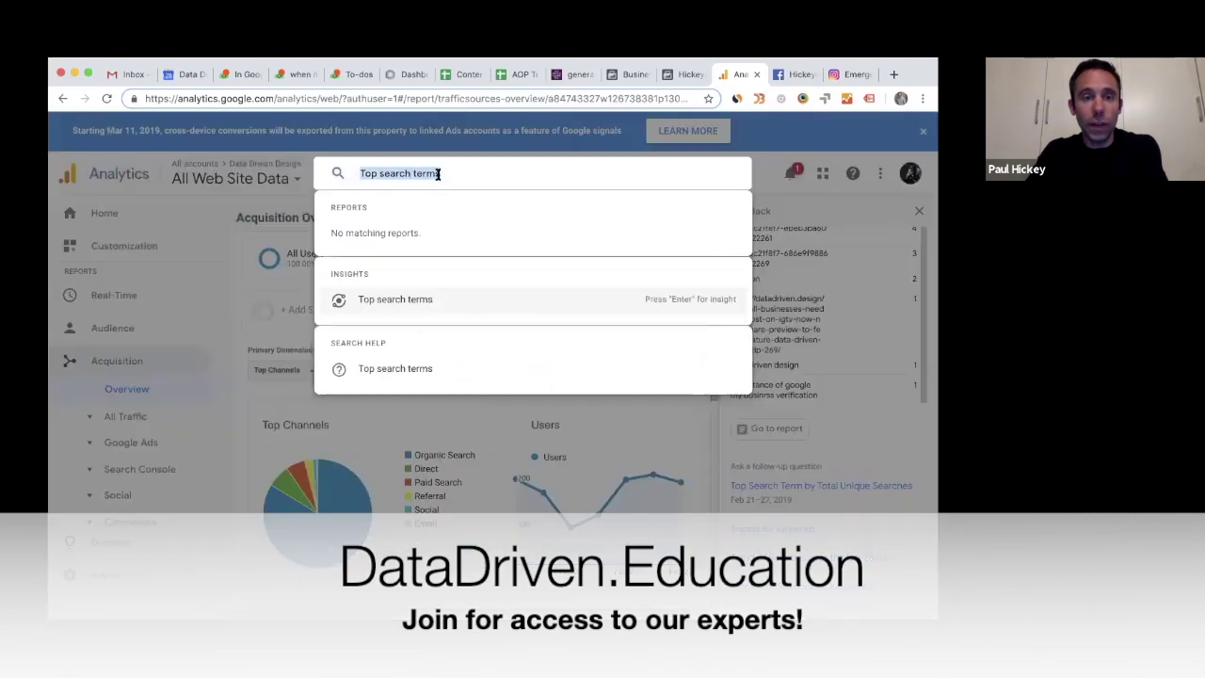
click(432, 299)
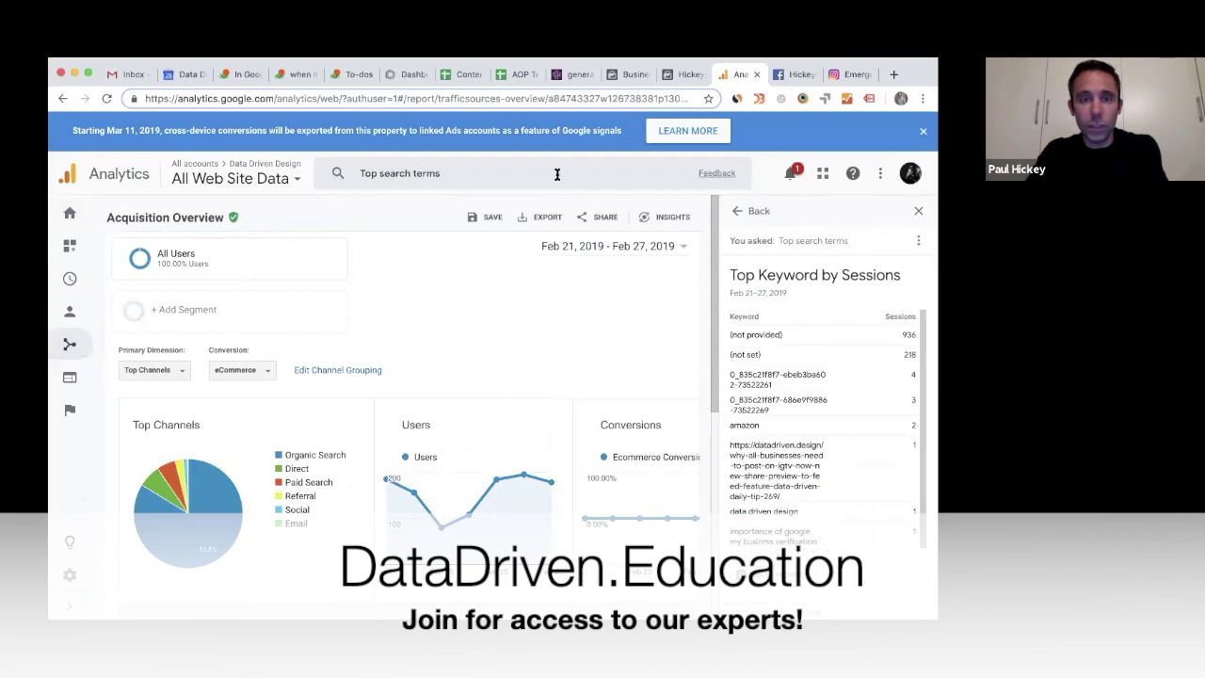
click(919, 210)
click(545, 174)
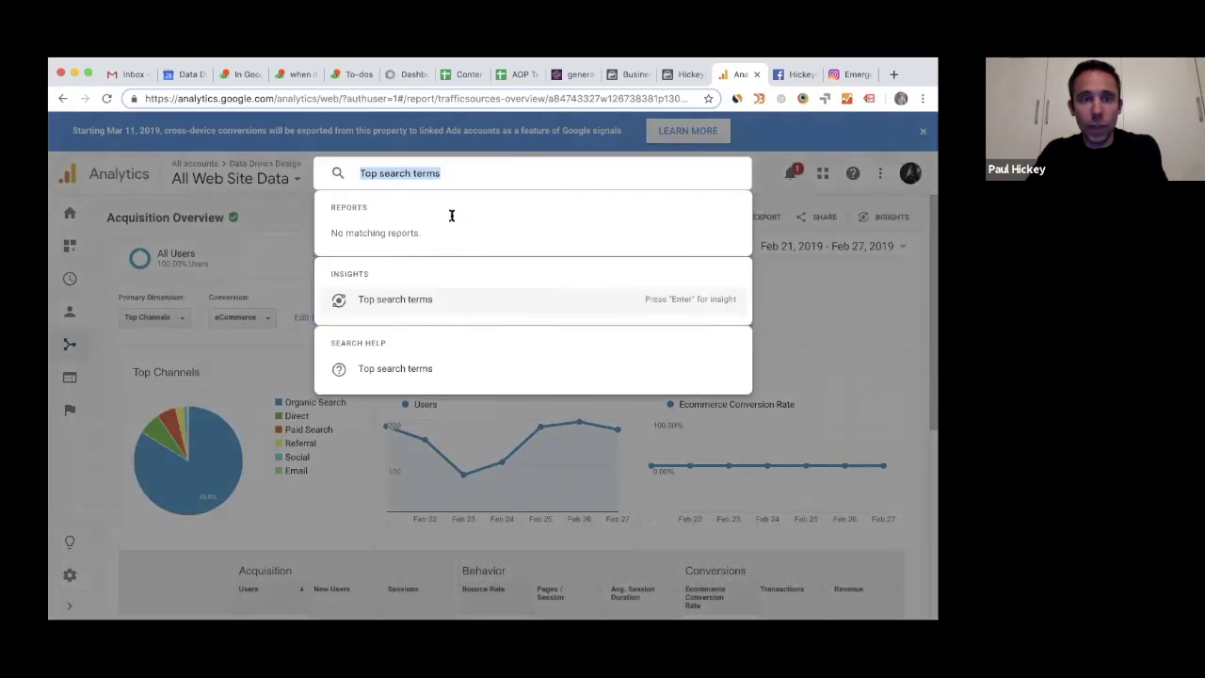
Reload the page, search for the "acquisition overview" report and review its channel table
click(107, 98)
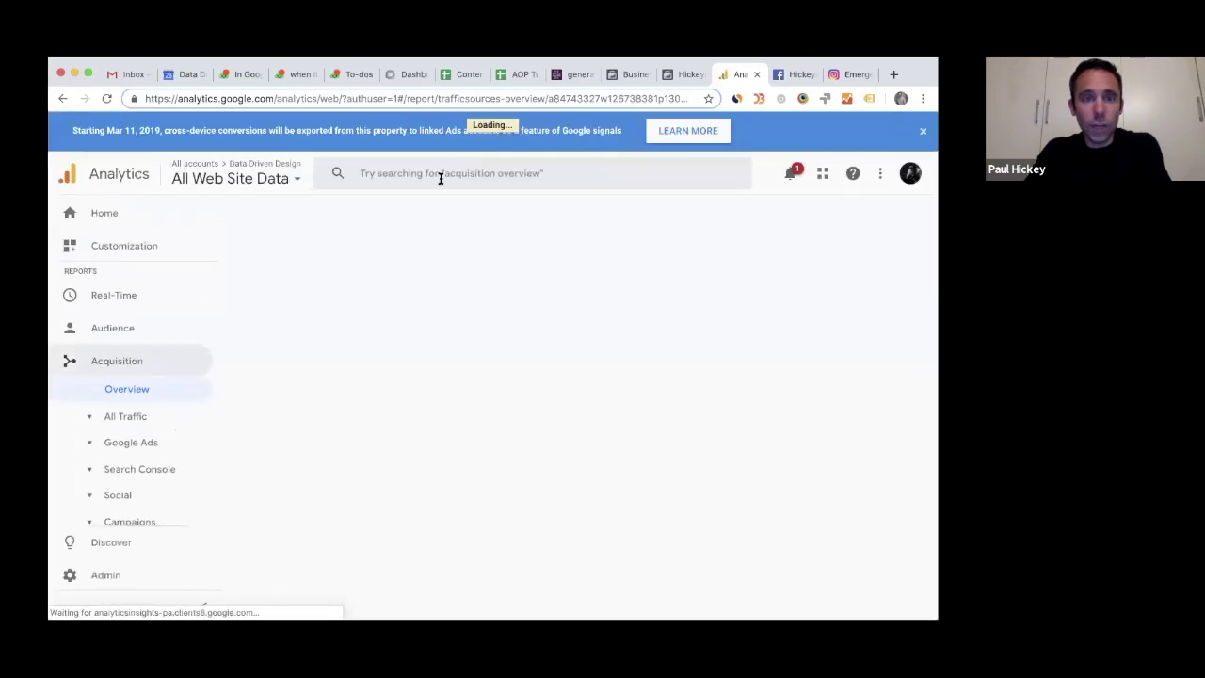
click(463, 178)
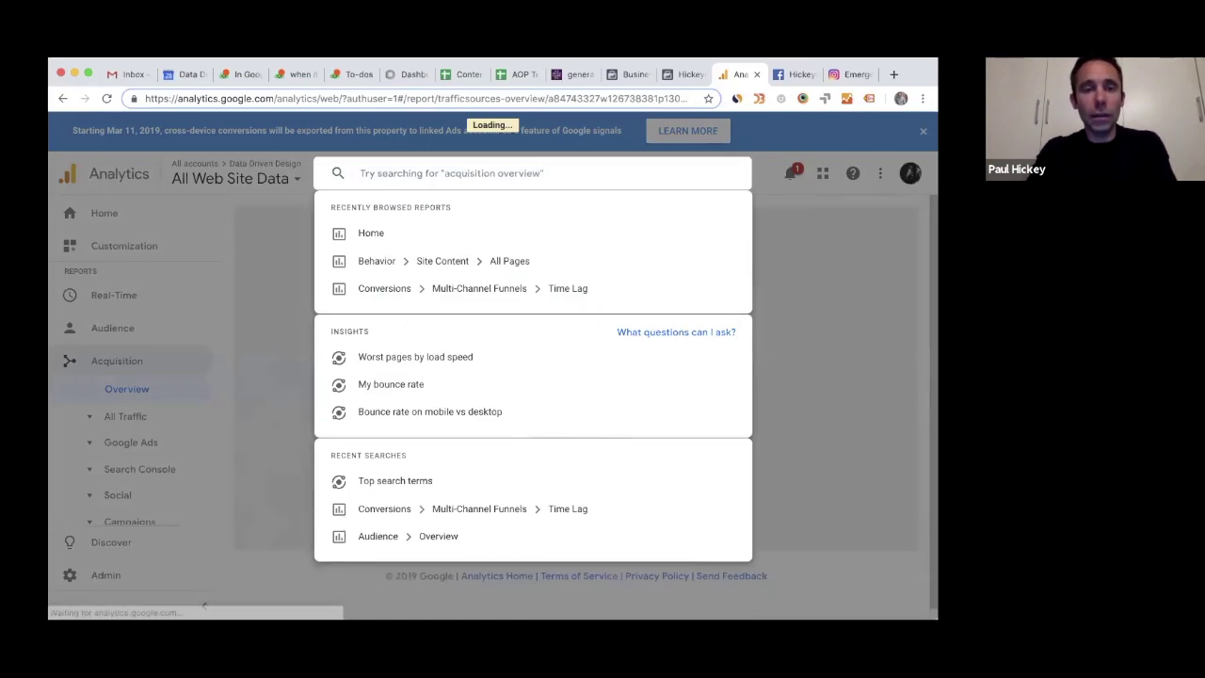
text(ac)
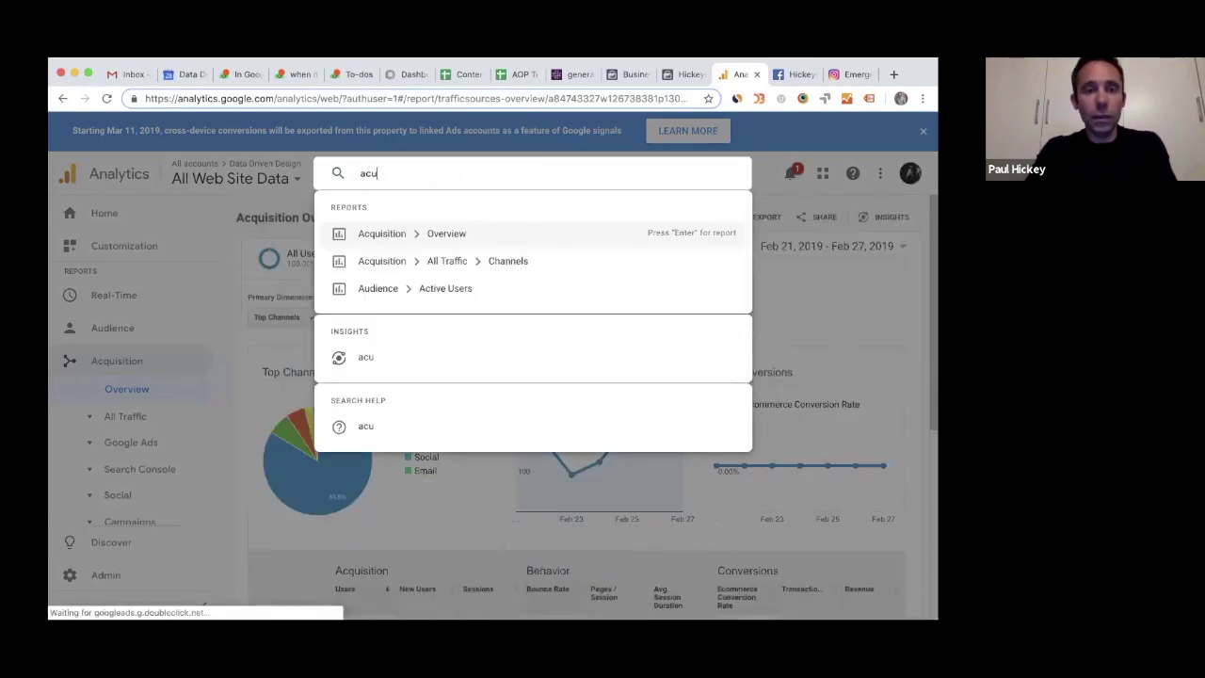
text(quision)
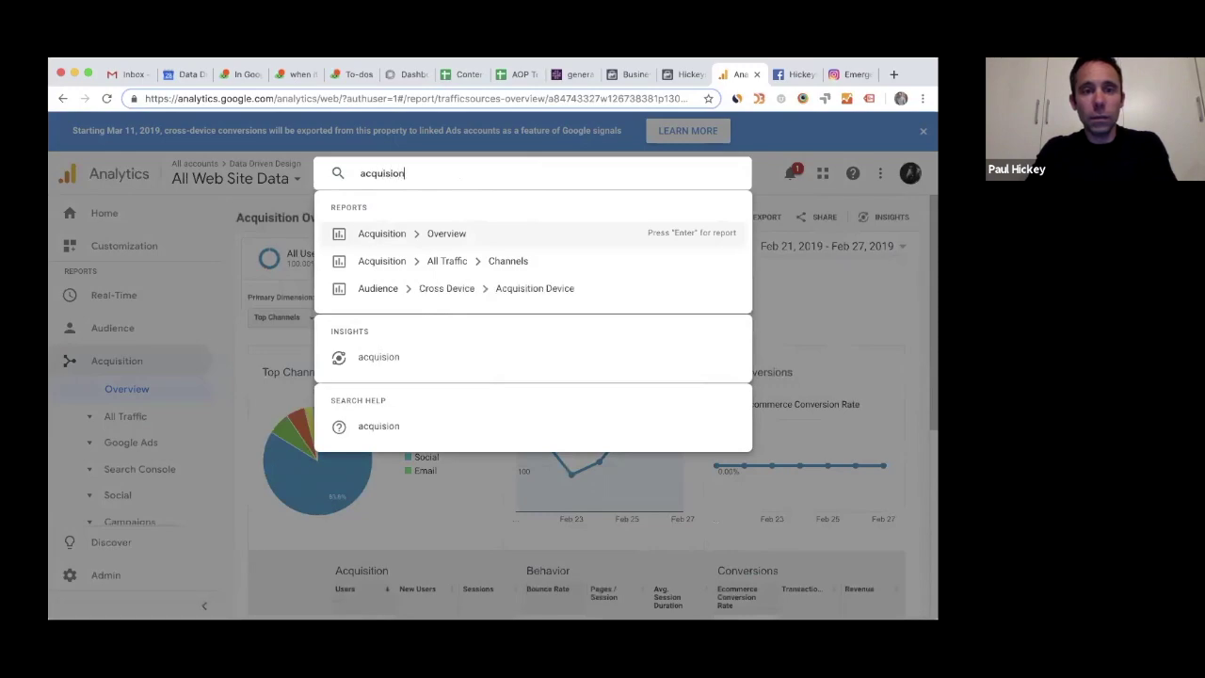
key(BackSpace)
key(BackSpace)
key(BackSpace)
text(ition overview)
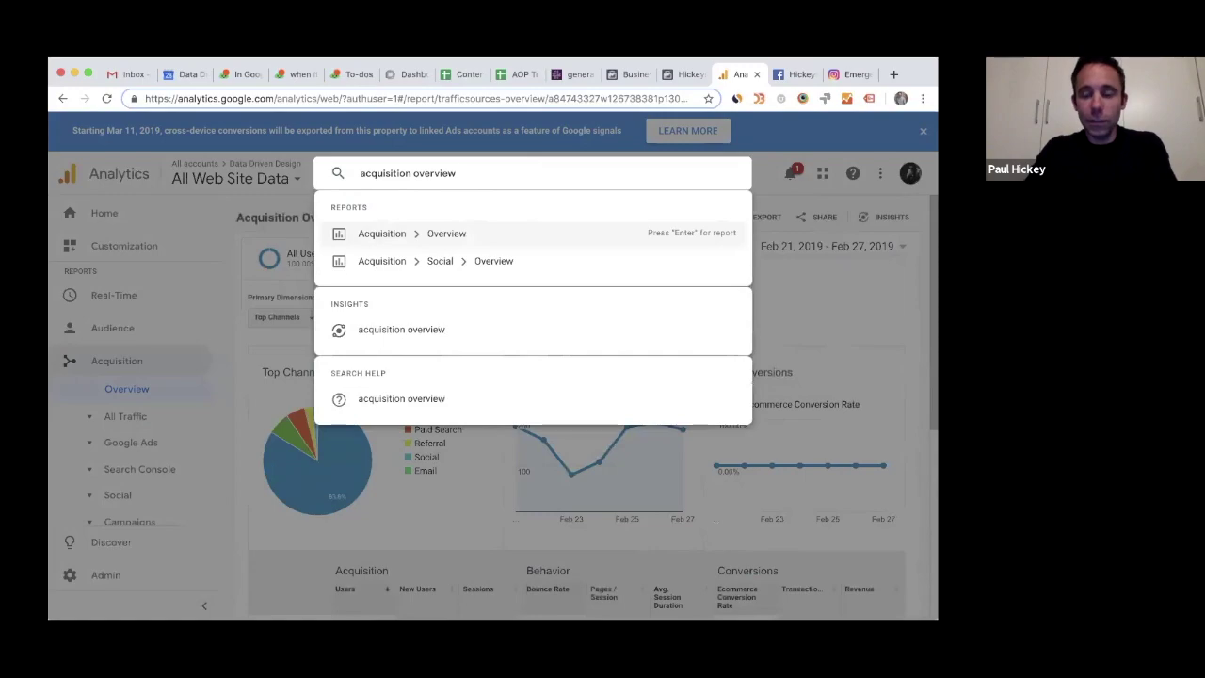
key(Return)
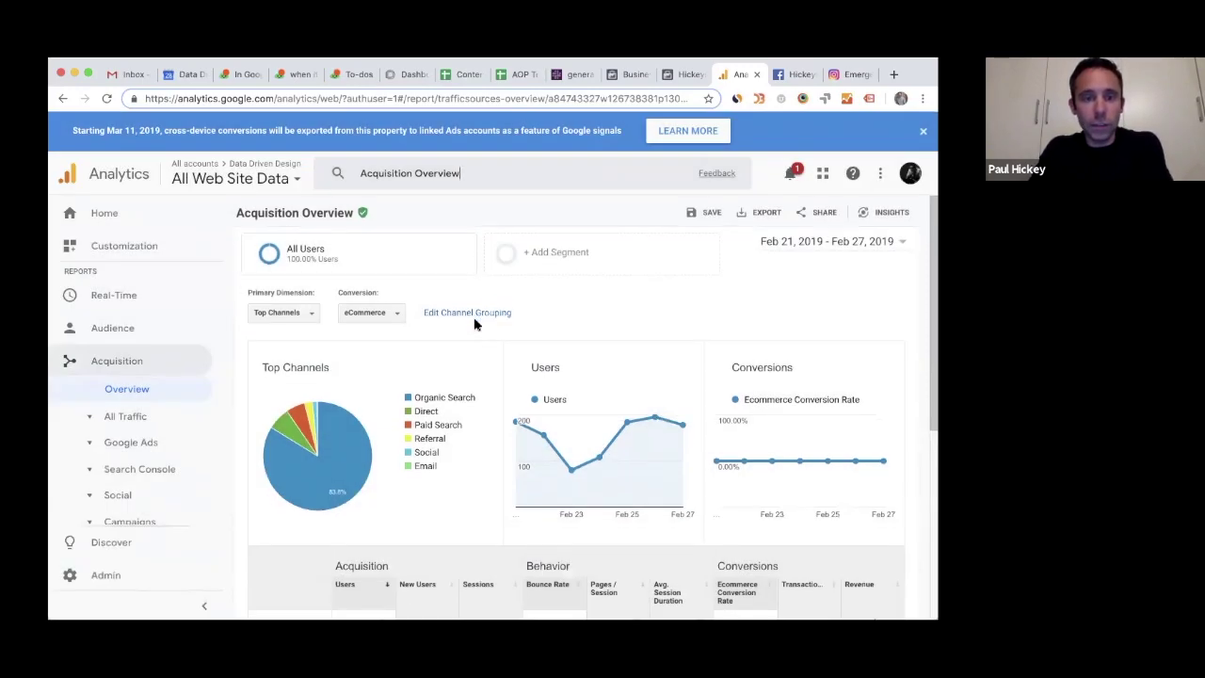
scroll(474, 323, down, 3)
scroll(475, 323, down, 1)
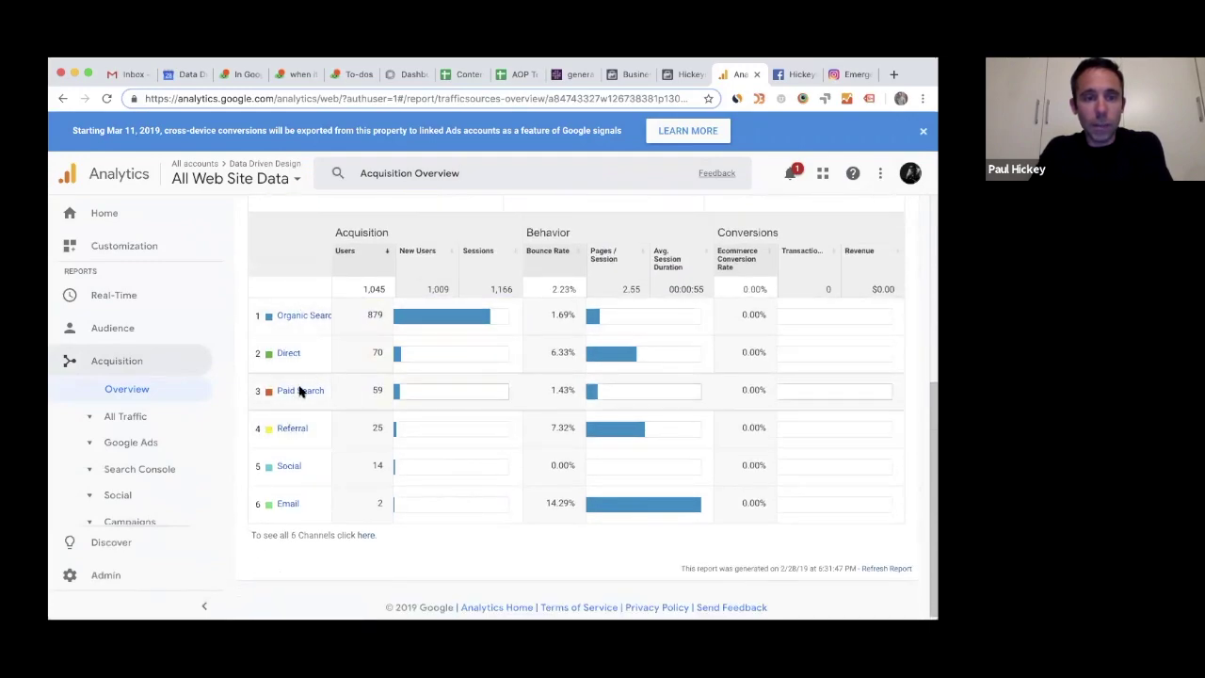
scroll(301, 390, up, 4)
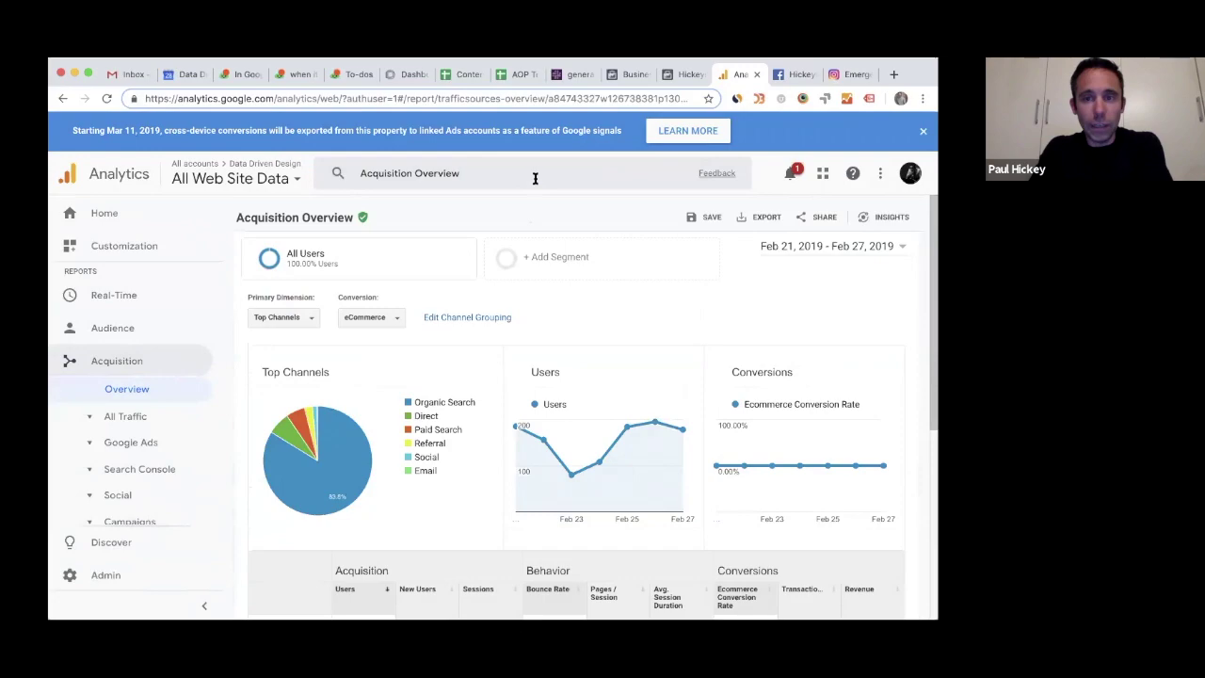
Run the suggested "Users today" insight from a fresh search and ask for the trend of users over the last 90 days
click(108, 99)
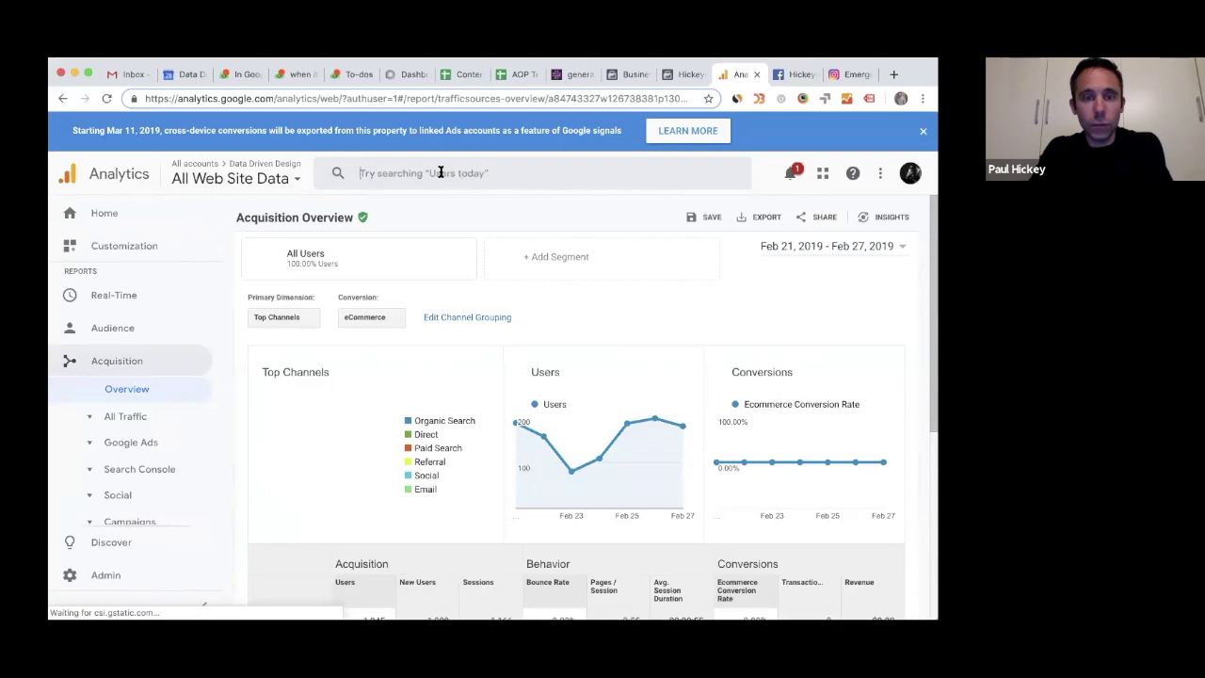
click(440, 172)
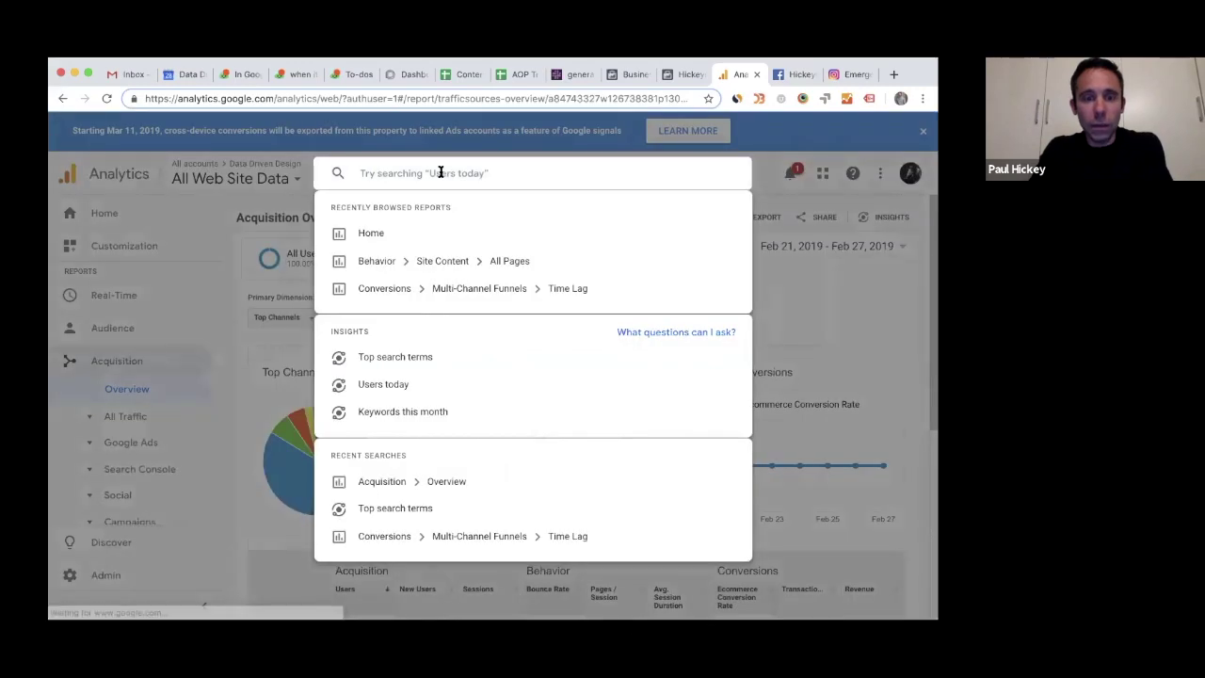
click(403, 386)
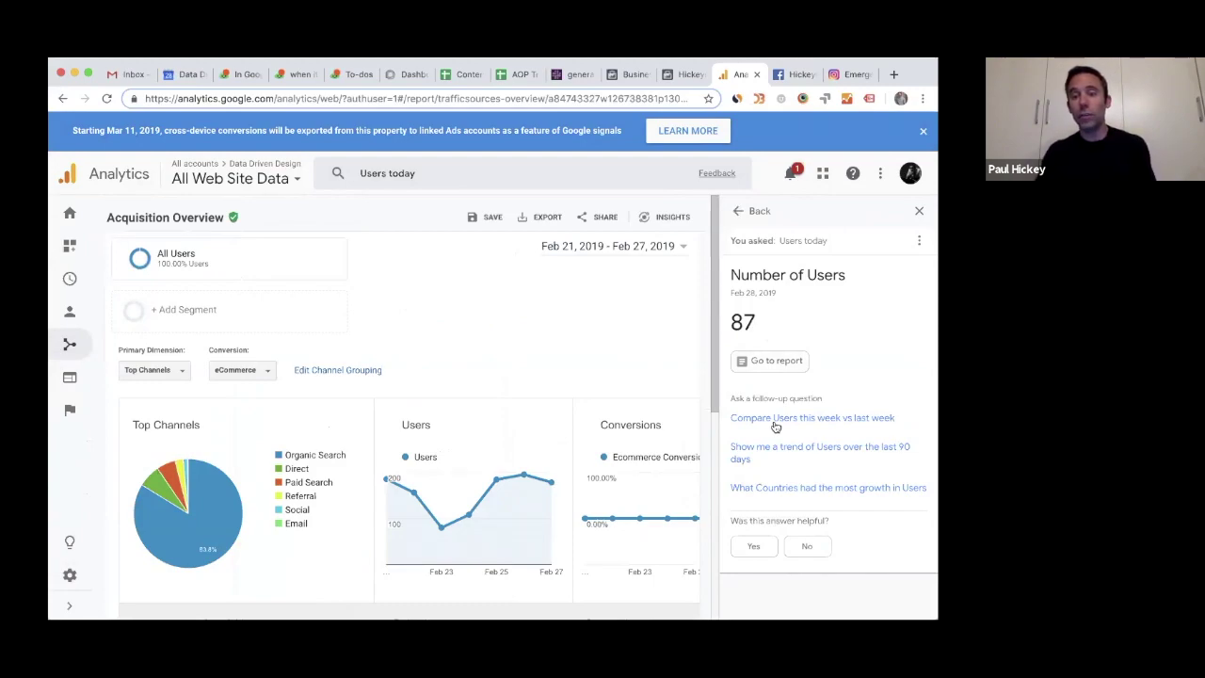
click(774, 449)
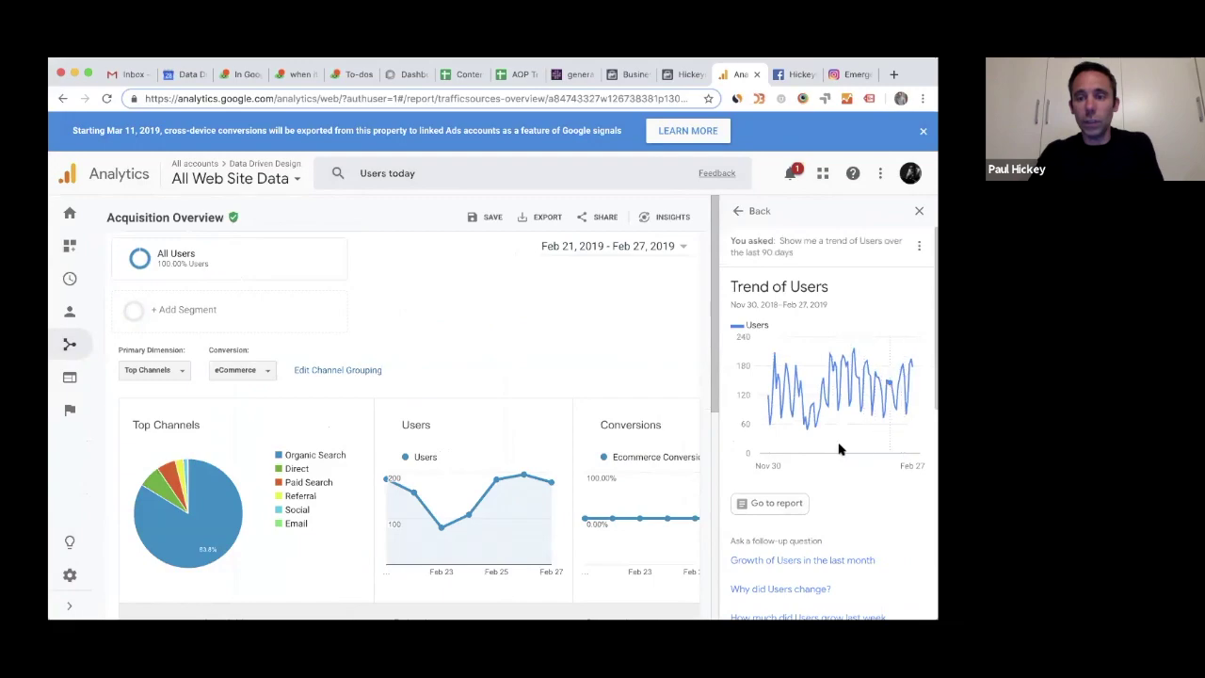
scroll(840, 462, down, 1)
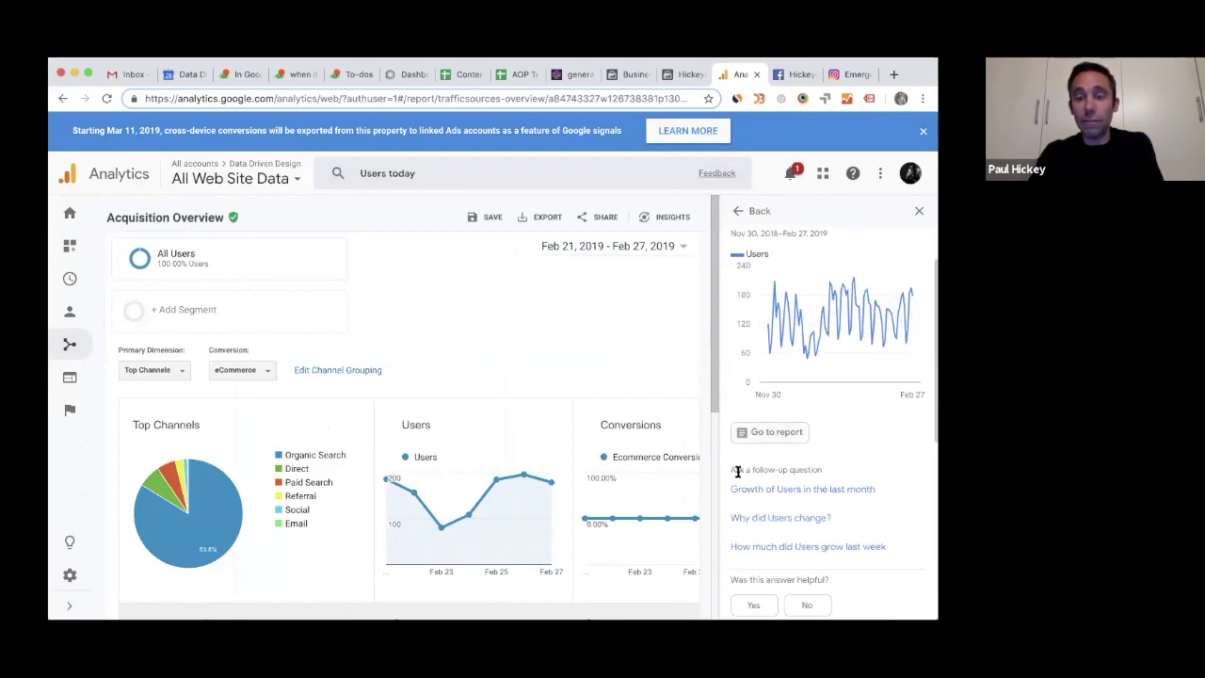
Ask the follow-up question "Why did Users change?" and review the user comparison and major segment changes
click(754, 519)
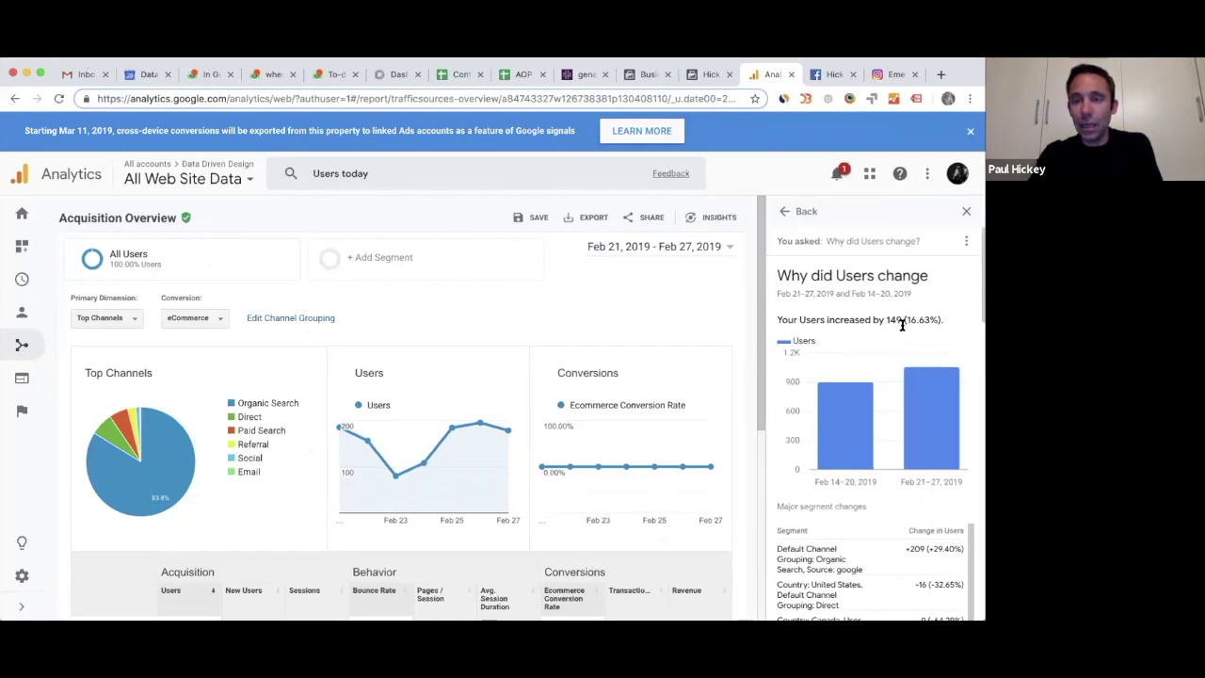
mouse_move(880, 369)
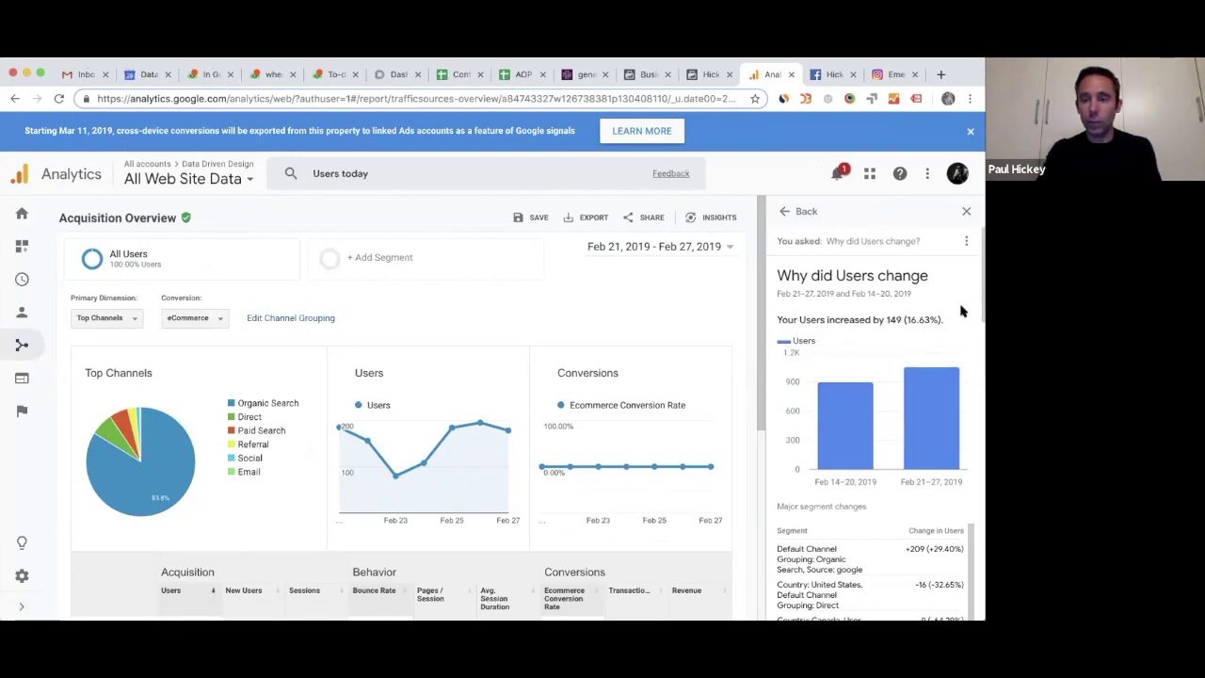
scroll(960, 309, down, 1)
scroll(908, 407, down, 1)
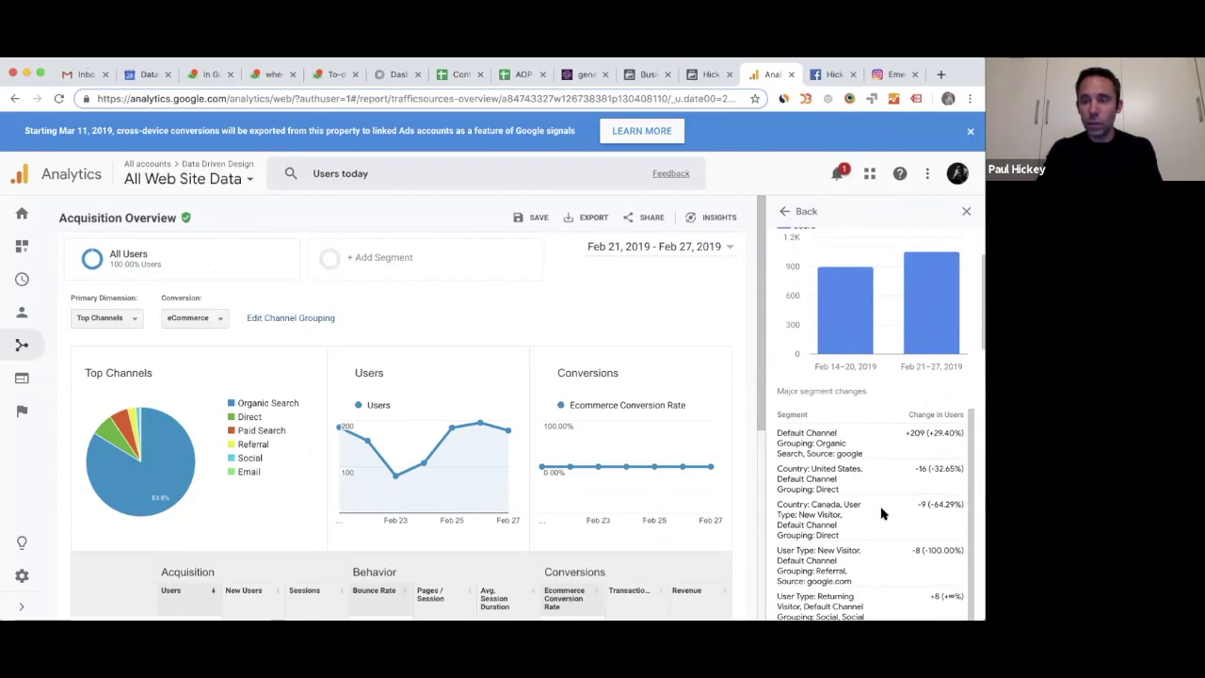
scroll(874, 523, down, 2)
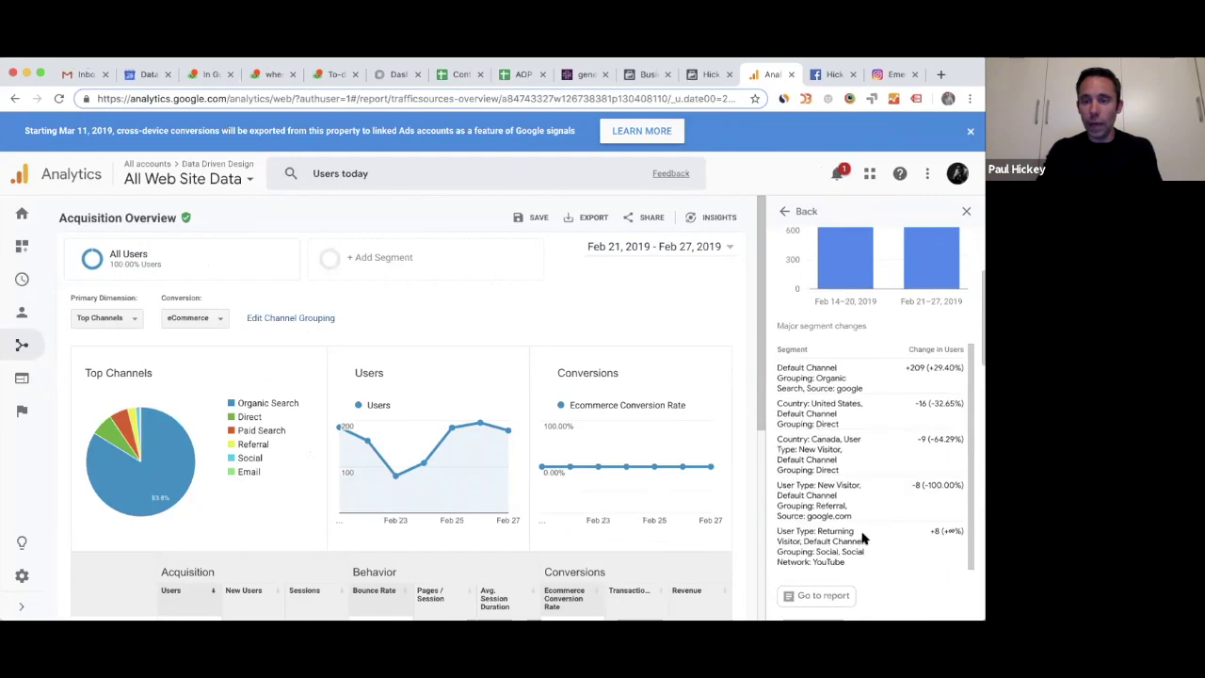
scroll(861, 537, down, 1)
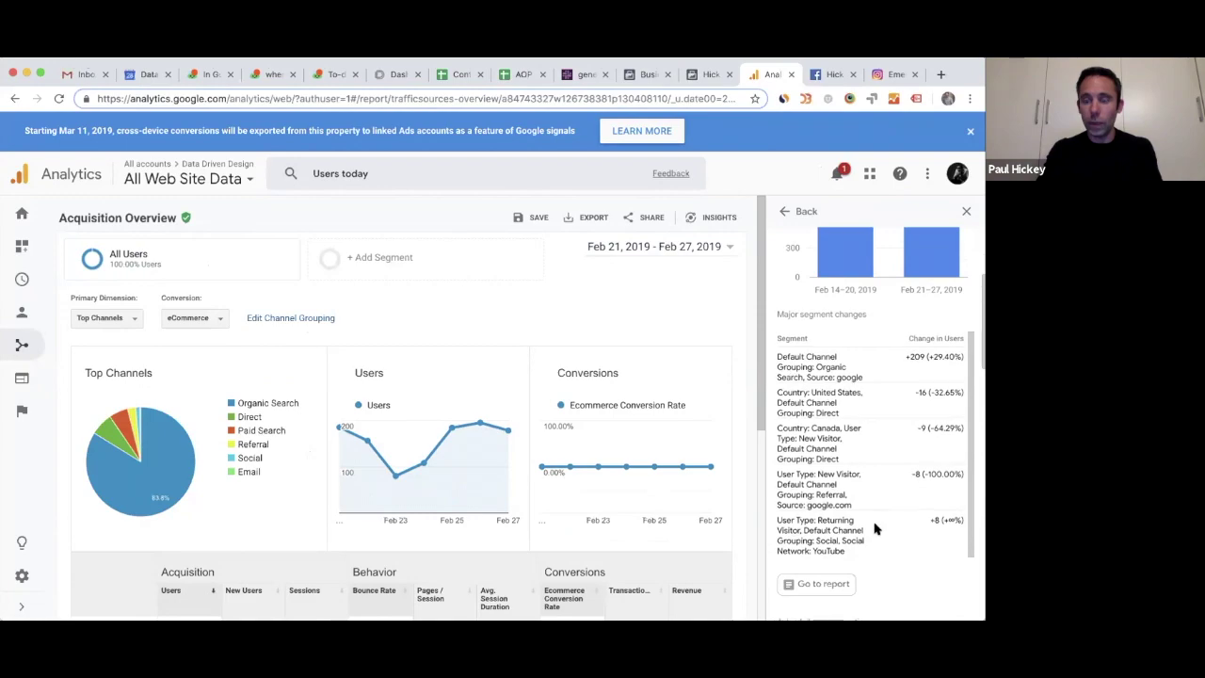
scroll(873, 530, up, 3)
scroll(874, 529, up, 3)
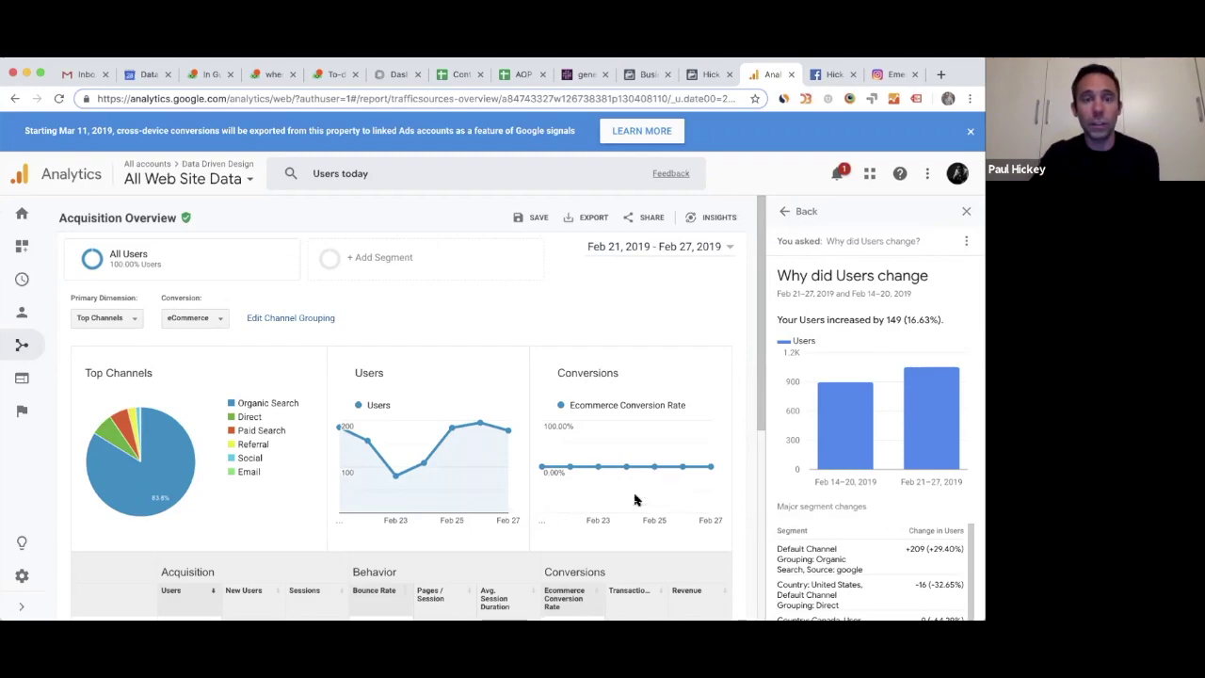
Reload the page to clear the "Users today" search
click(407, 179)
click(379, 173)
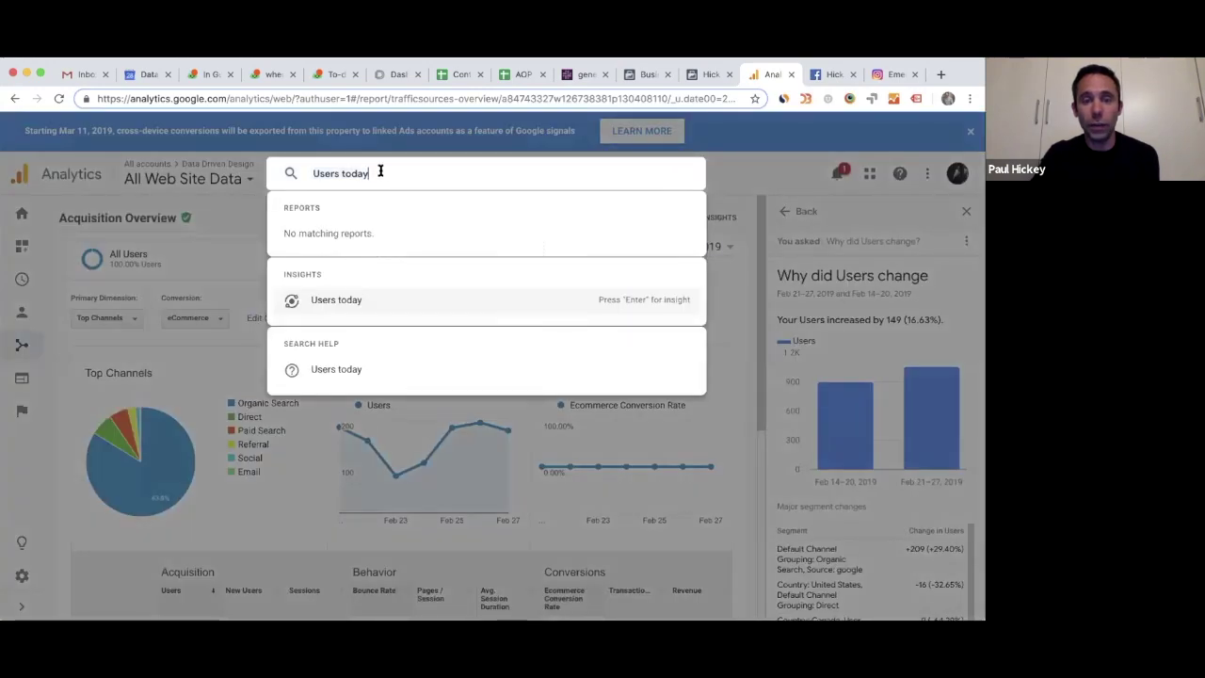
click(58, 100)
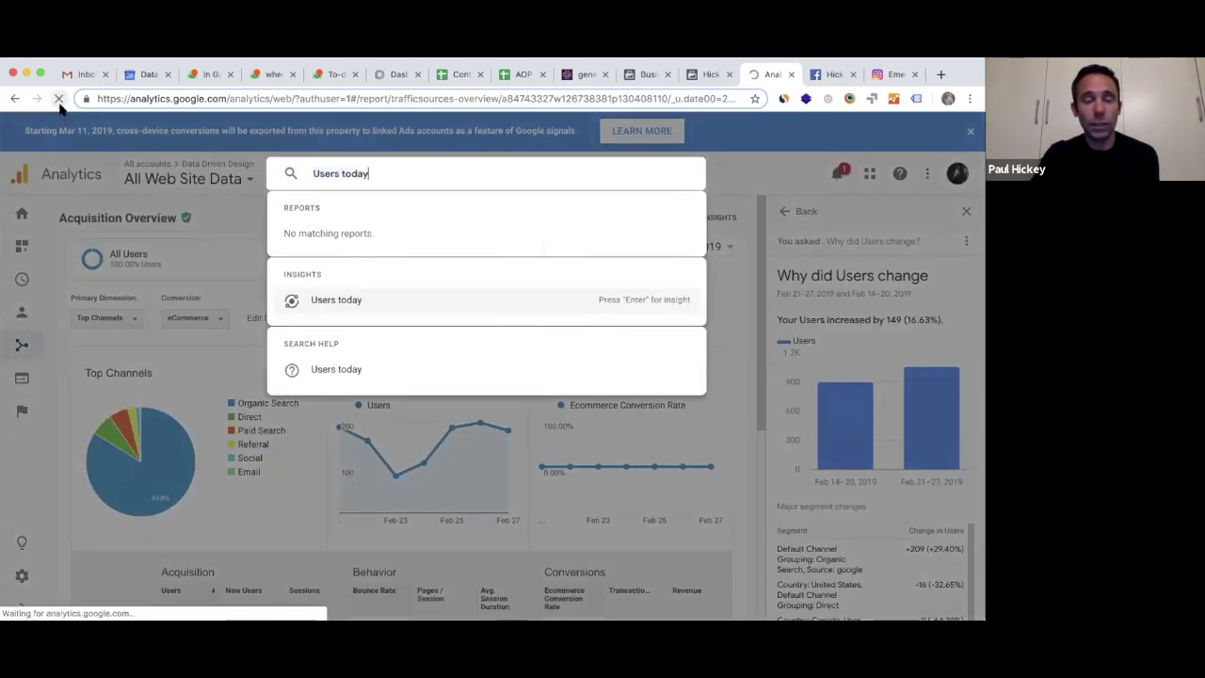